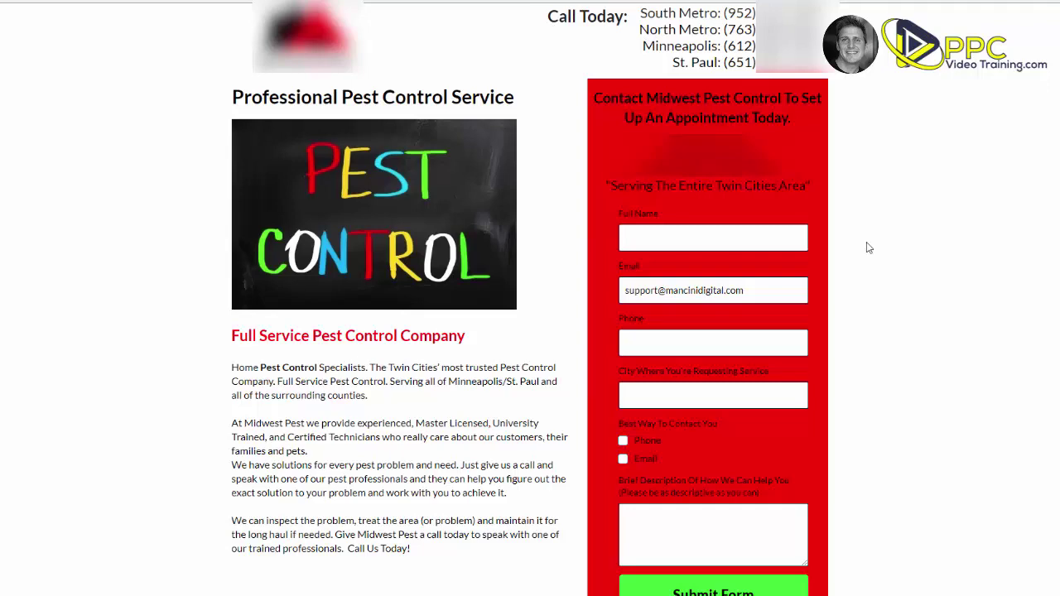
# Scroll down the Midwest Pest Control landing page toward its appointment form.
pyautogui.scroll(-6, 866, 248)
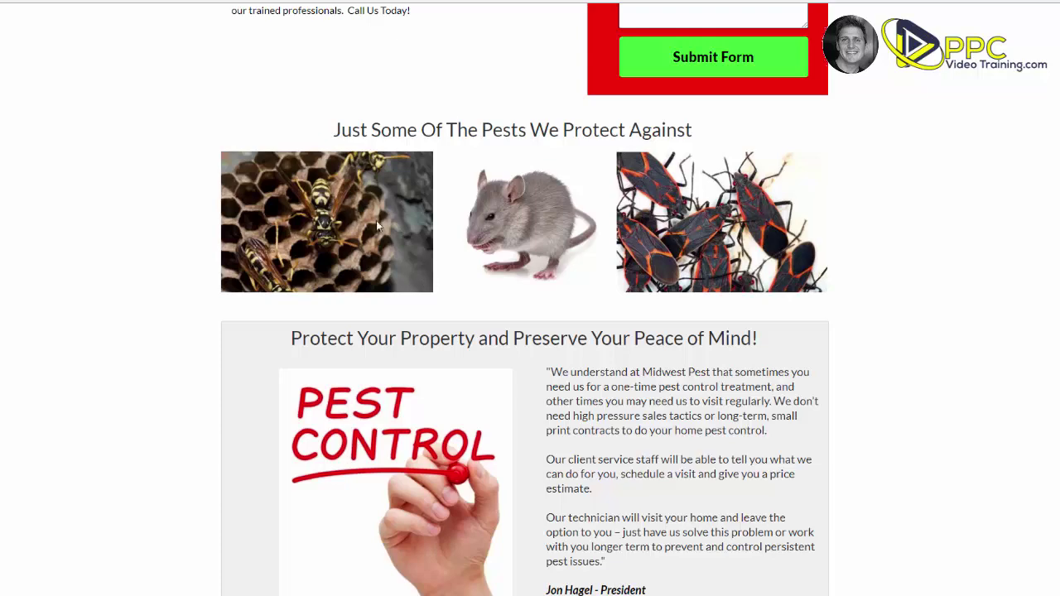
# Scroll further down the pest control page past its appointment contact form.
pyautogui.scroll(-2, 984, 260)
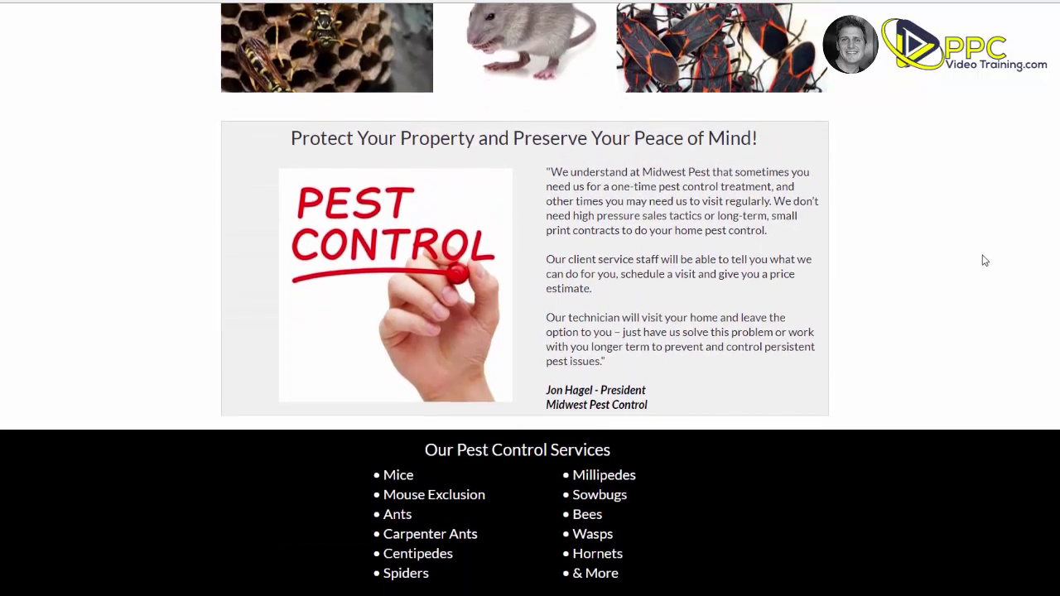
pyautogui.scroll(-3, 841, 255)
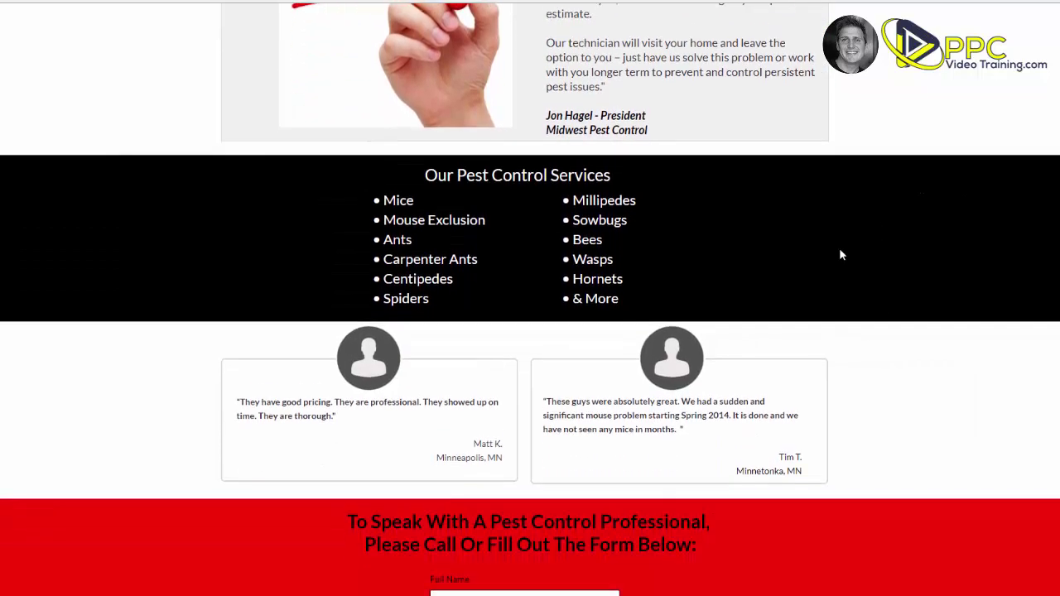
pyautogui.scroll(-3, 627, 315)
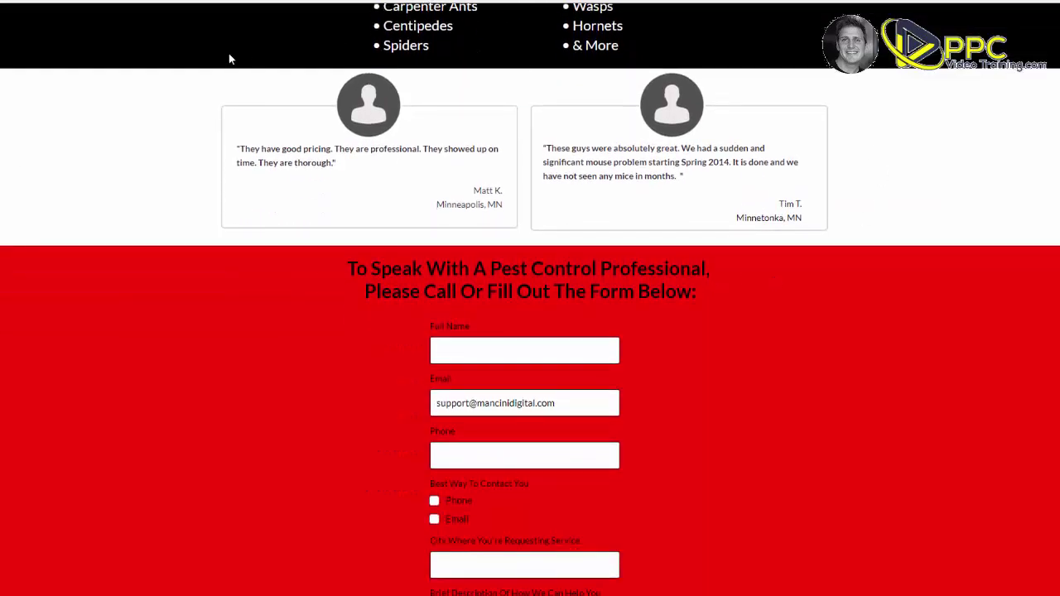
pyautogui.scroll(-3, 795, 299)
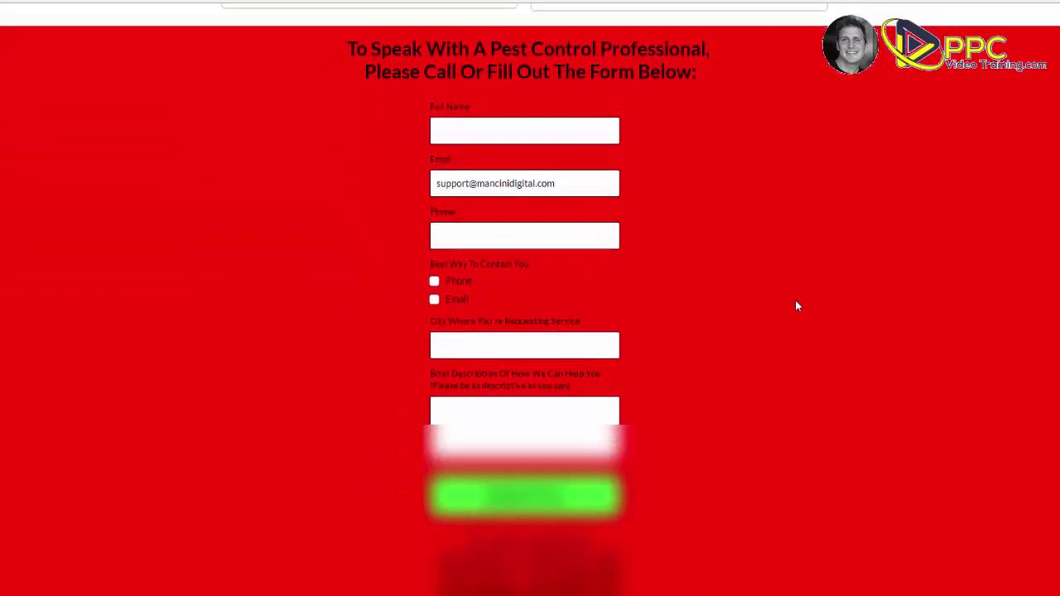
pyautogui.scroll(-2, 681, 411)
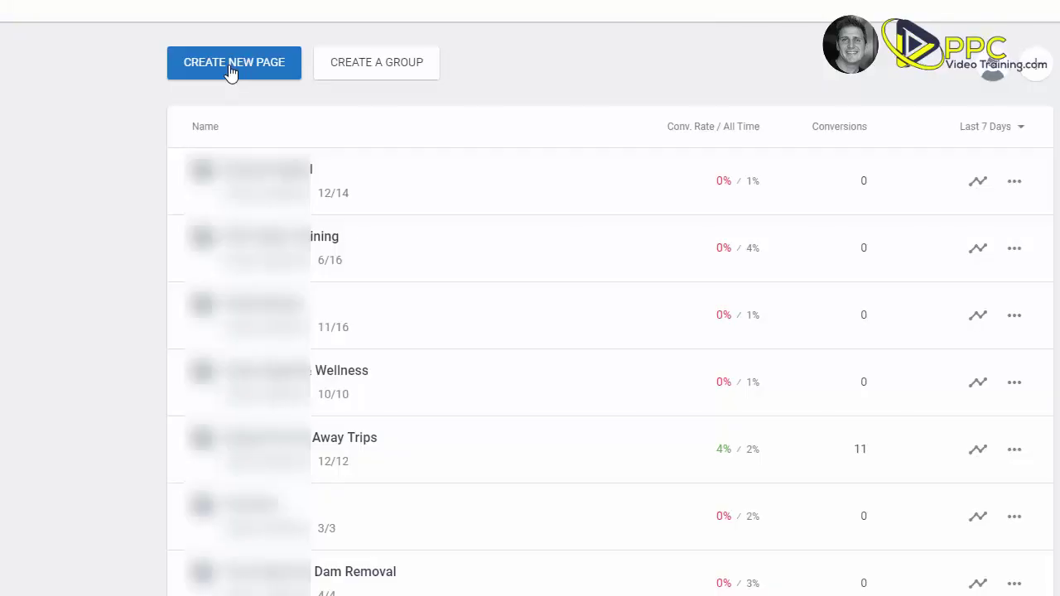
# Start a new Standard Page to browse Instapage's template gallery.
pyautogui.click(235, 68)
pyautogui.click(443, 318)
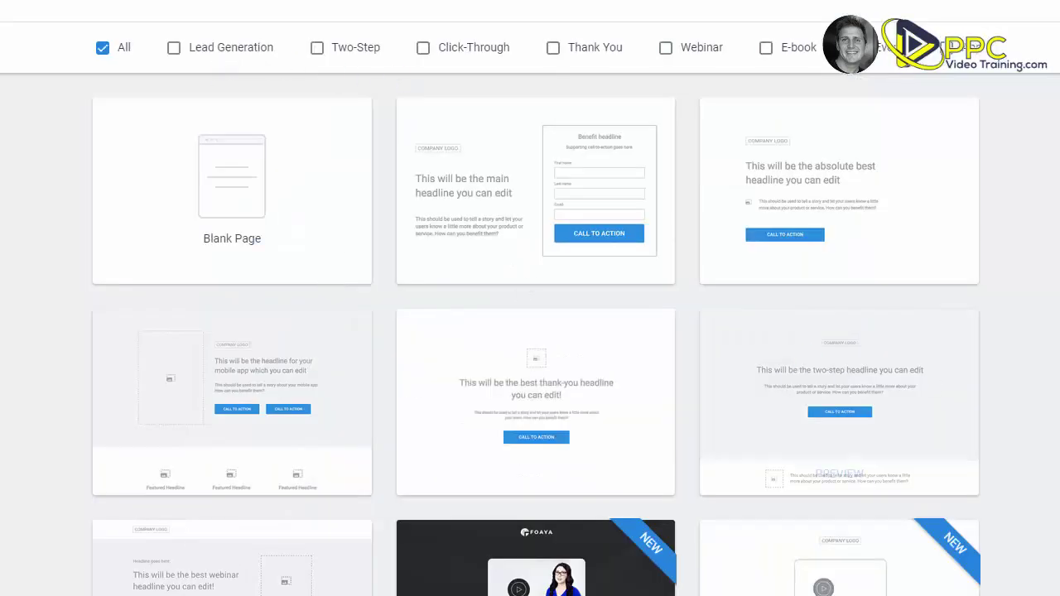
pyautogui.scroll(-3, 1052, 398)
pyautogui.scroll(4, 1052, 397)
# Filter templates to Lead Generation and preview the roomtrek template.
pyautogui.click(174, 48)
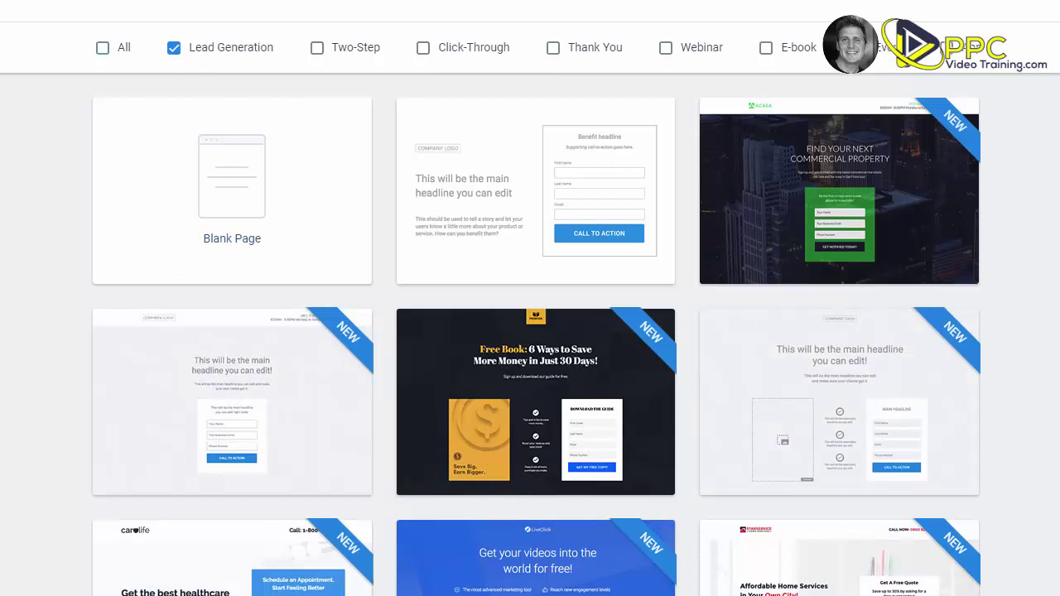
pyautogui.scroll(-7, 536, 336)
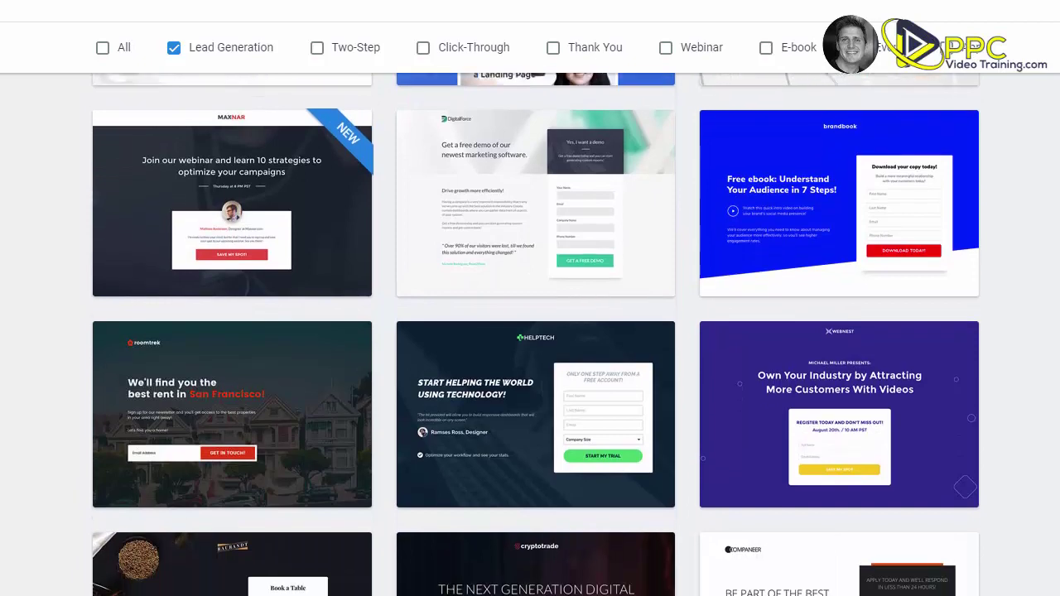
pyautogui.scroll(-1, 248, 331)
pyautogui.moveTo(248, 300)
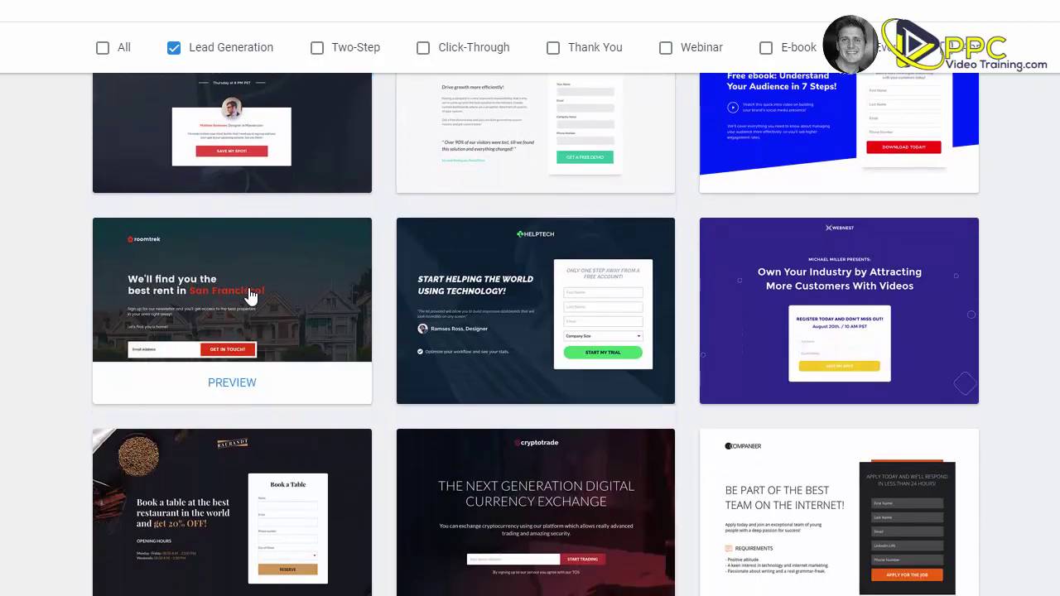
pyautogui.click(232, 386)
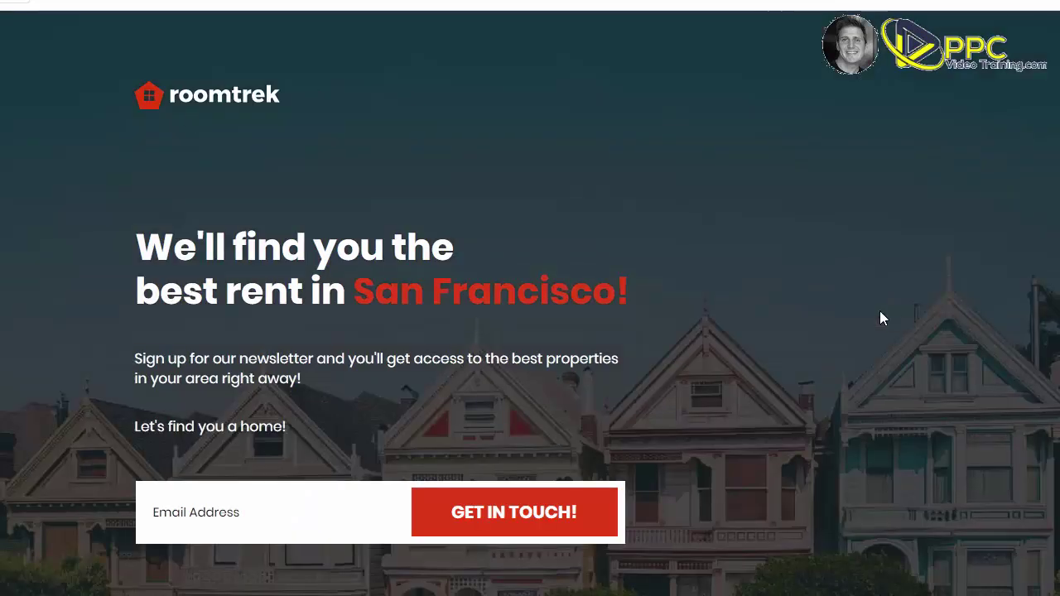
# Scroll through the roomtrek preview and back up to its logo hero section.
pyautogui.scroll(-10, 897, 350)
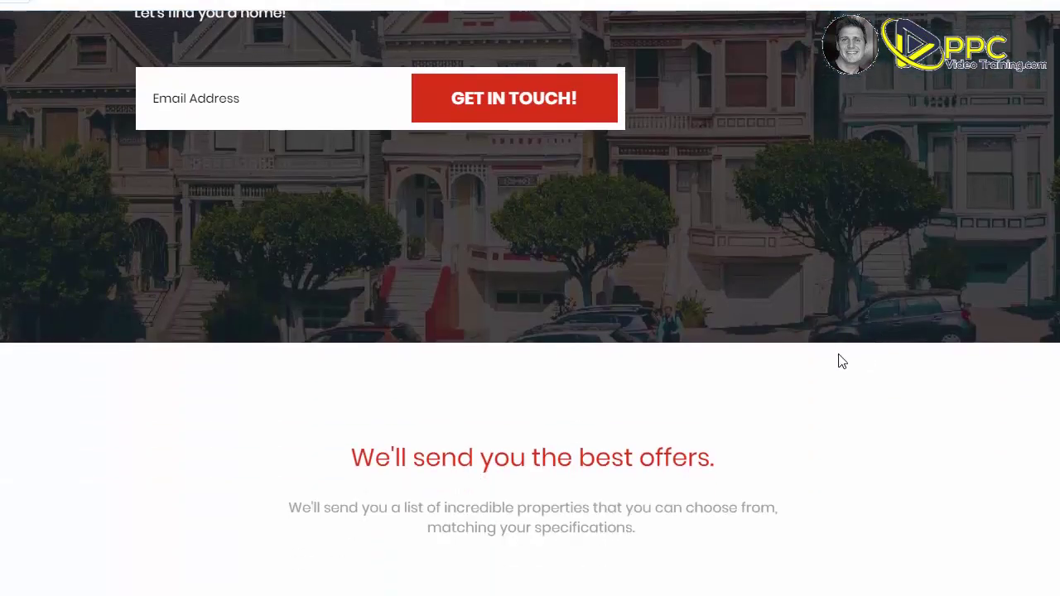
pyautogui.scroll(-5, 752, 539)
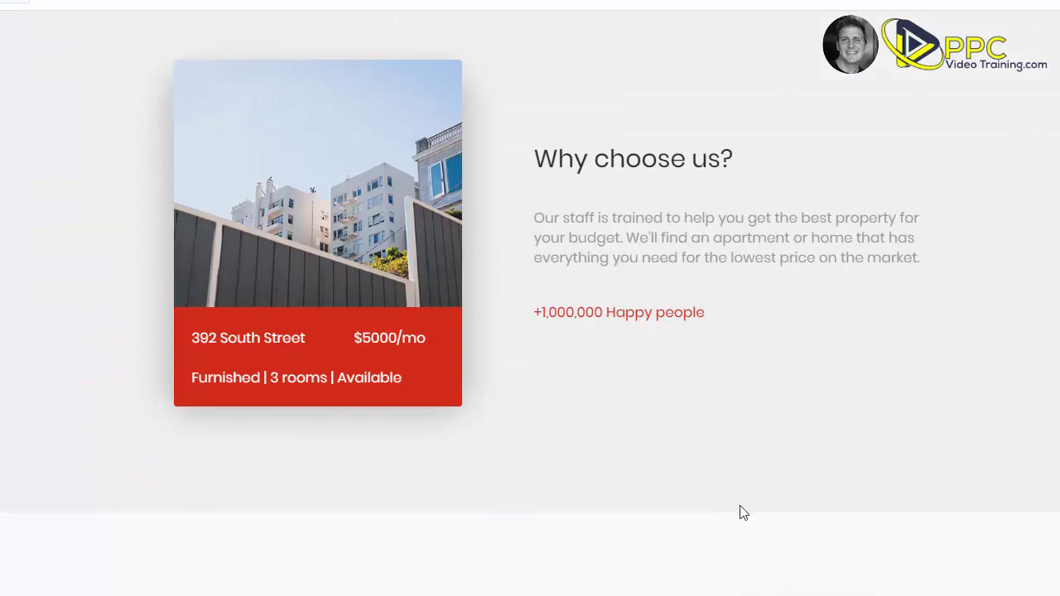
pyautogui.scroll(-4, 741, 509)
pyautogui.scroll(-3, 259, 226)
pyautogui.scroll(1, 889, 554)
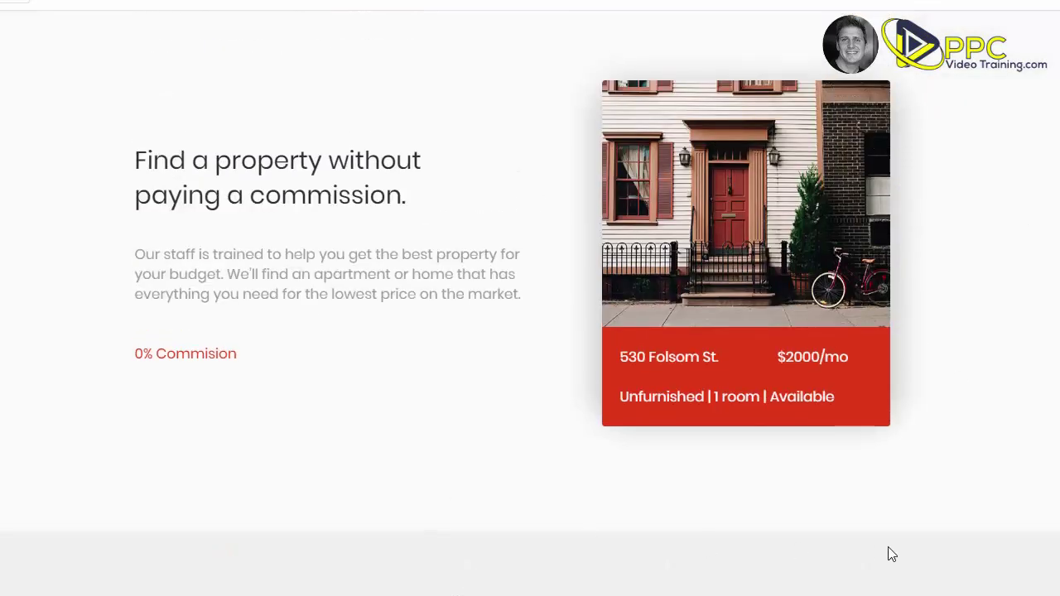
pyautogui.scroll(-4, 964, 548)
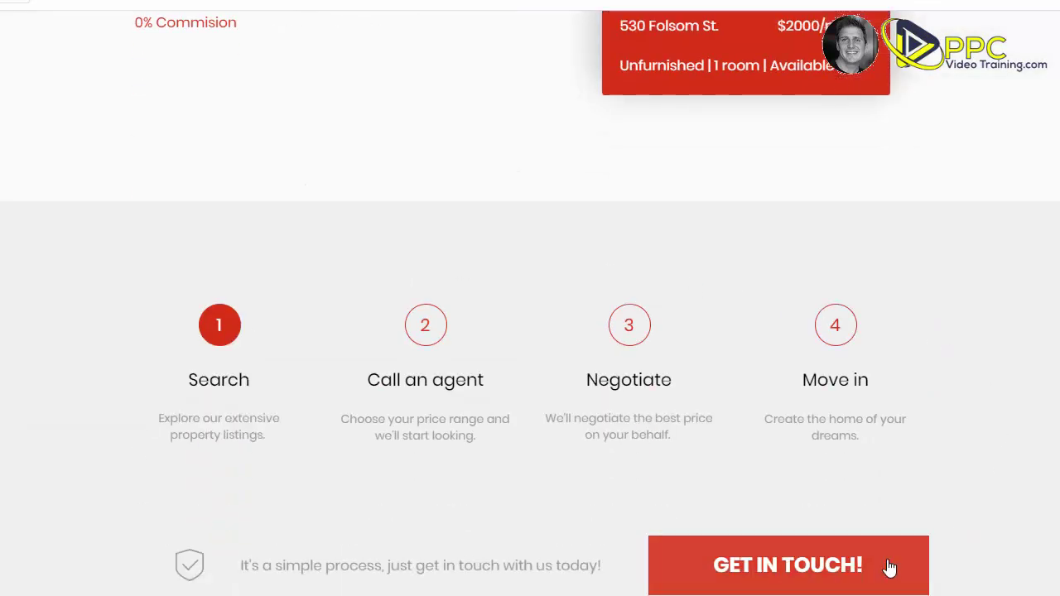
pyautogui.scroll(-4, 466, 582)
pyautogui.scroll(-3, 466, 582)
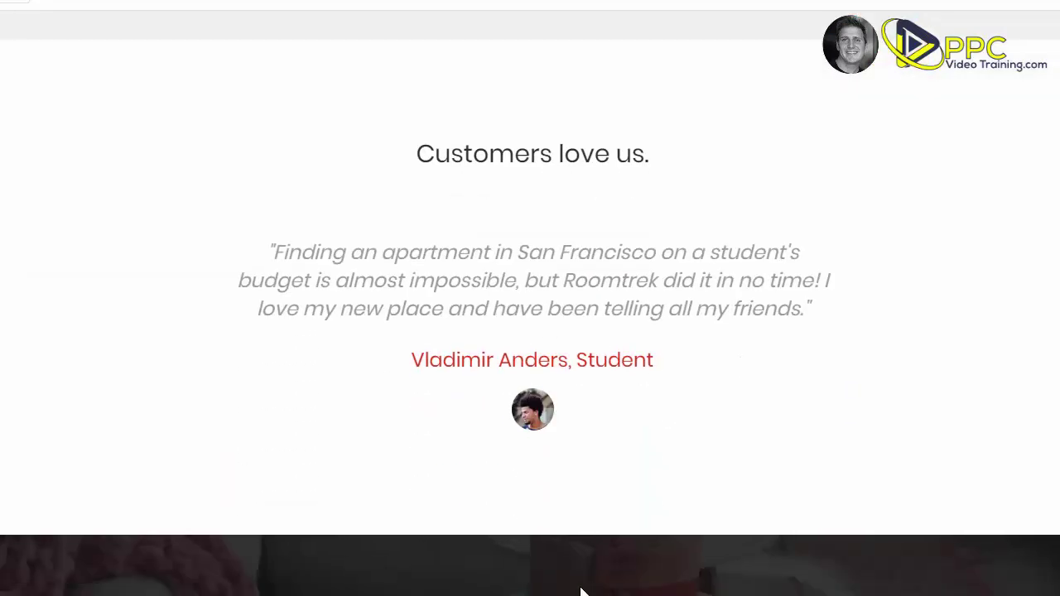
pyautogui.scroll(-4, 867, 563)
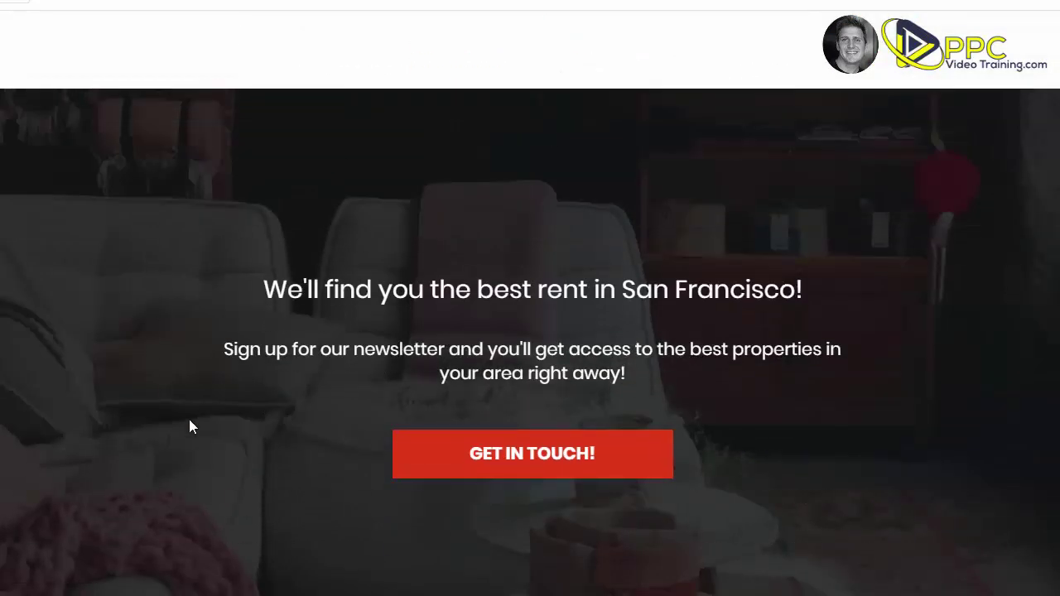
pyautogui.scroll(15, 633, 550)
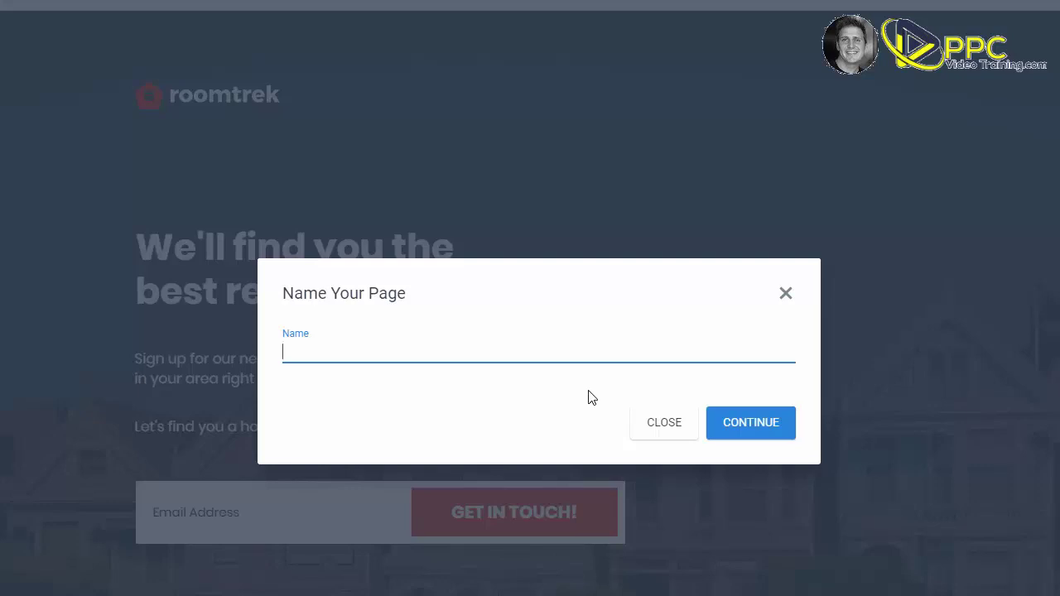
# Name the new page 'Rental page' and create it from the roomtrek template.
pyautogui.write('Rental page')
pyautogui.click(773, 426)
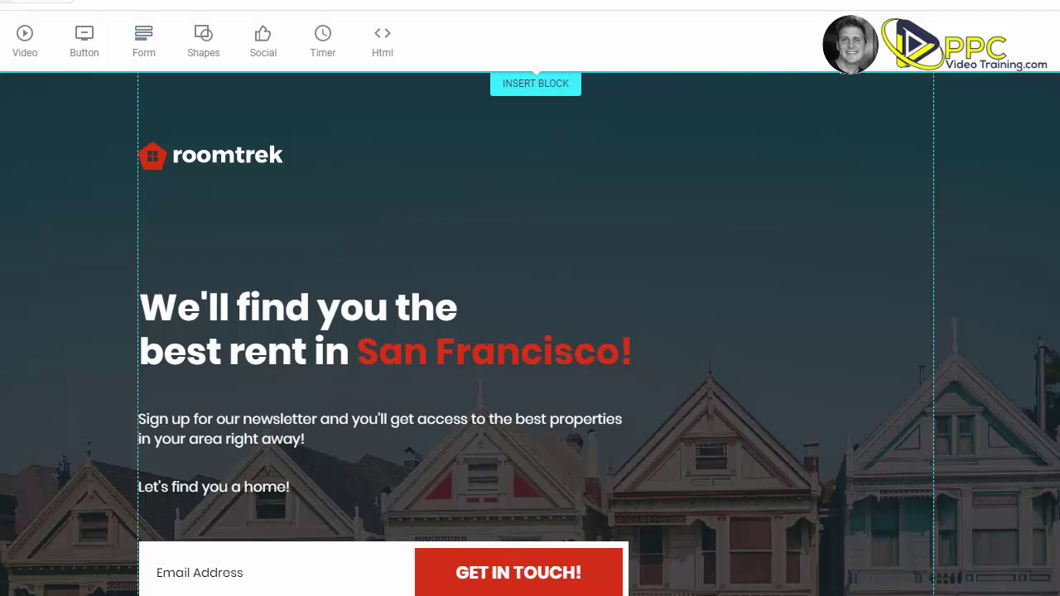
# Delete the roomtrek logo, insert the PPC Video Training logo, and drag it top-left.
pyautogui.click(259, 162)
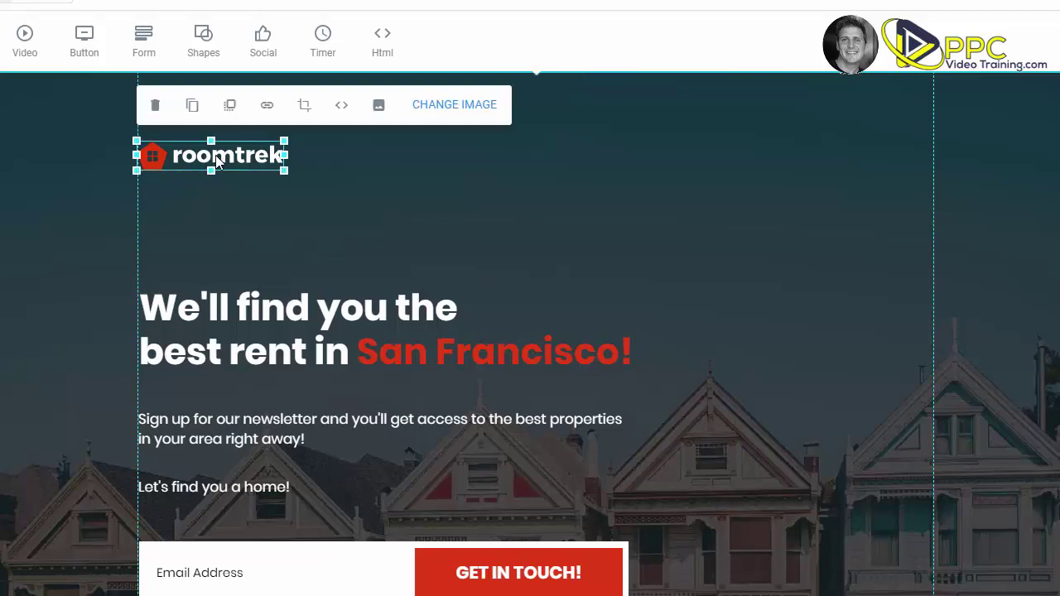
pyautogui.press('Delete')
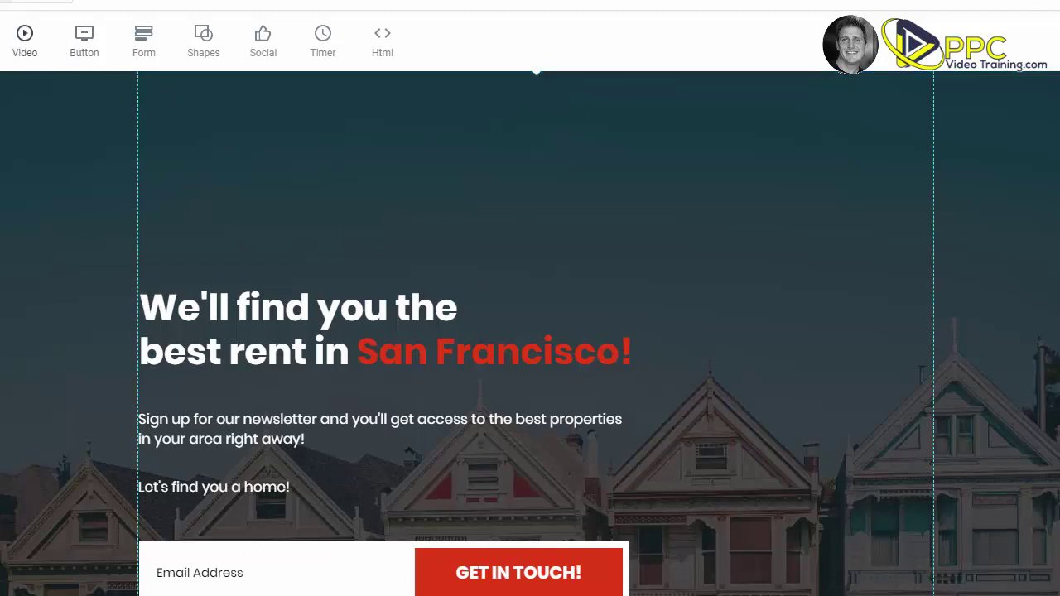
pyautogui.scroll(-5, 455, 407)
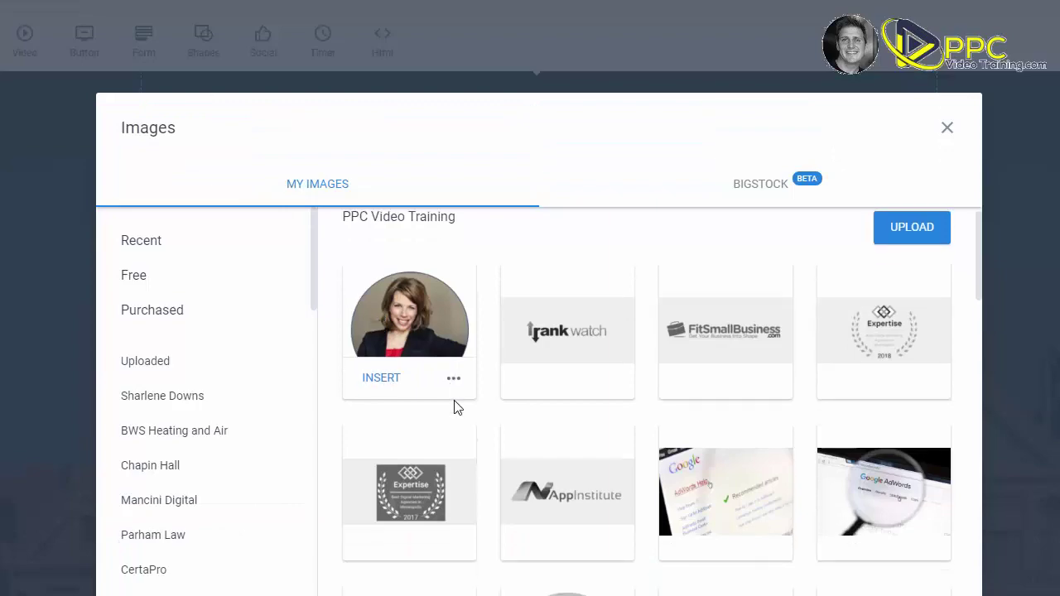
pyautogui.click(679, 417)
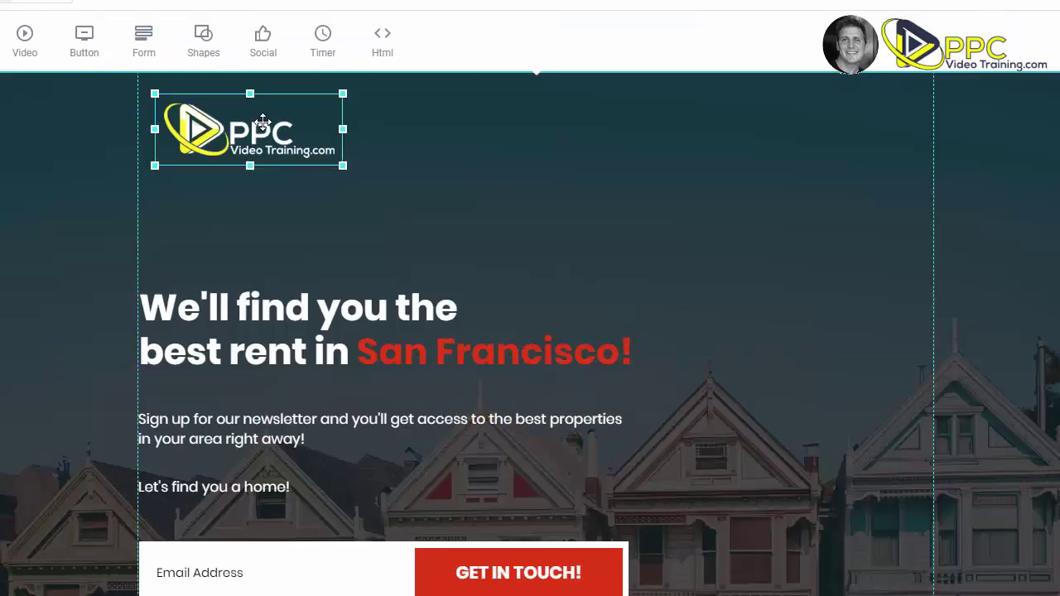
pyautogui.moveTo(388, 99); pyautogui.dragTo(240, 146)
pyautogui.click(522, 150)
# Select the word 'specifications' in the incredible-properties paragraph.
pyautogui.scroll(-4, 855, 349)
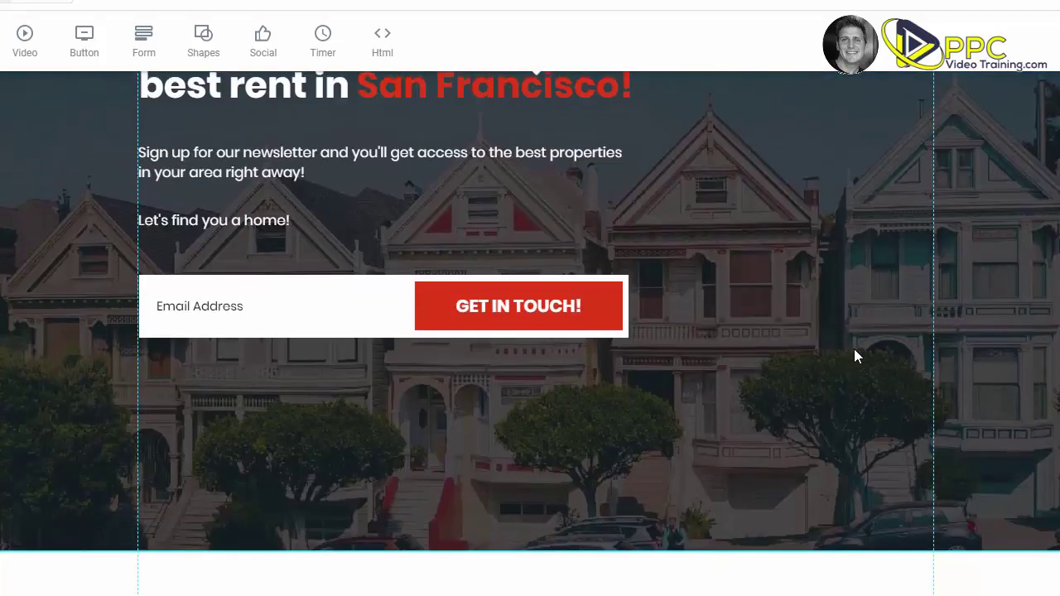
pyautogui.scroll(-4, 831, 367)
pyautogui.click(423, 391)
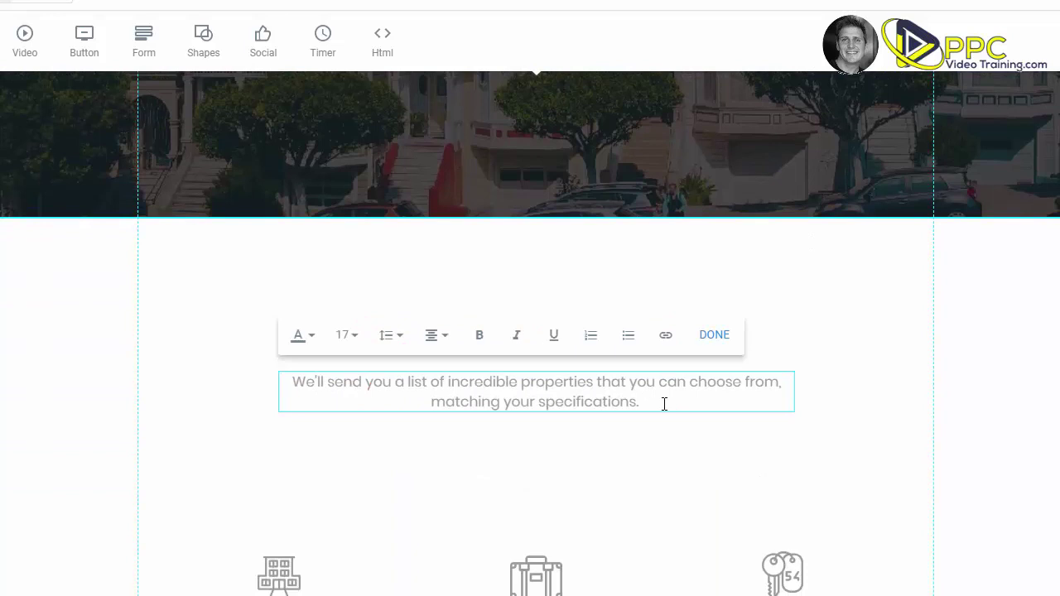
pyautogui.doubleClick(577, 404)
# Drag the building and keys icons beside the central suitcase icon.
pyautogui.scroll(-5, 577, 403)
pyautogui.moveTo(279, 203); pyautogui.dragTo(444, 203)
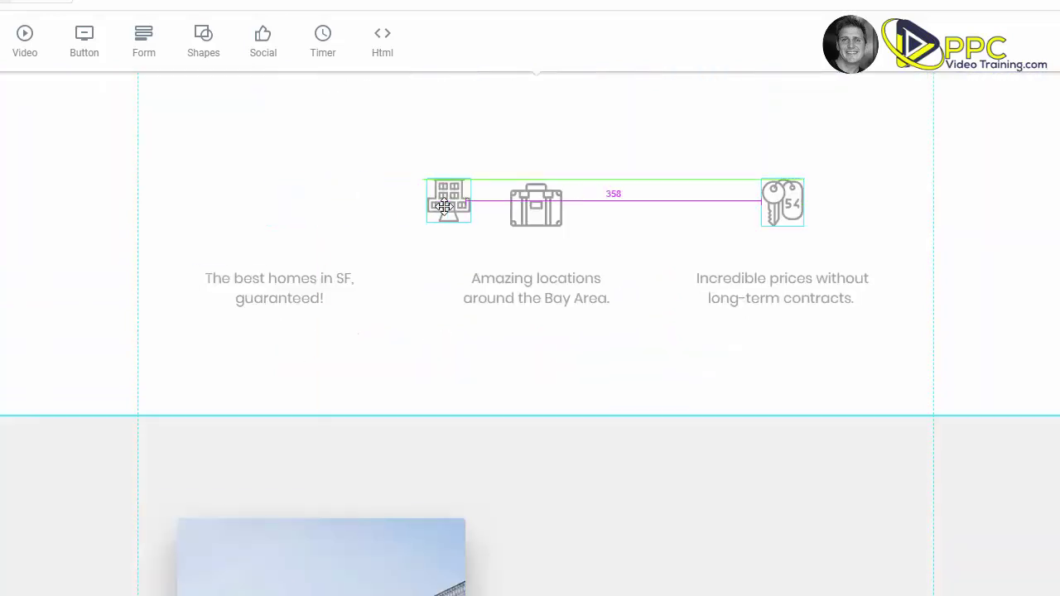
pyautogui.moveTo(818, 215); pyautogui.dragTo(623, 209)
pyautogui.scroll(-5, 718, 344)
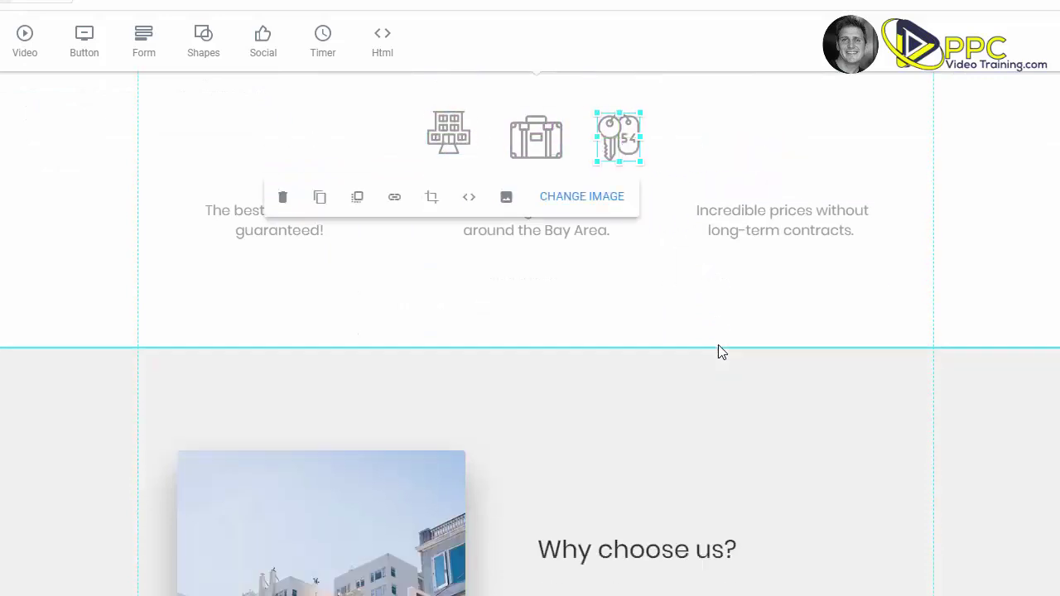
pyautogui.click(324, 279)
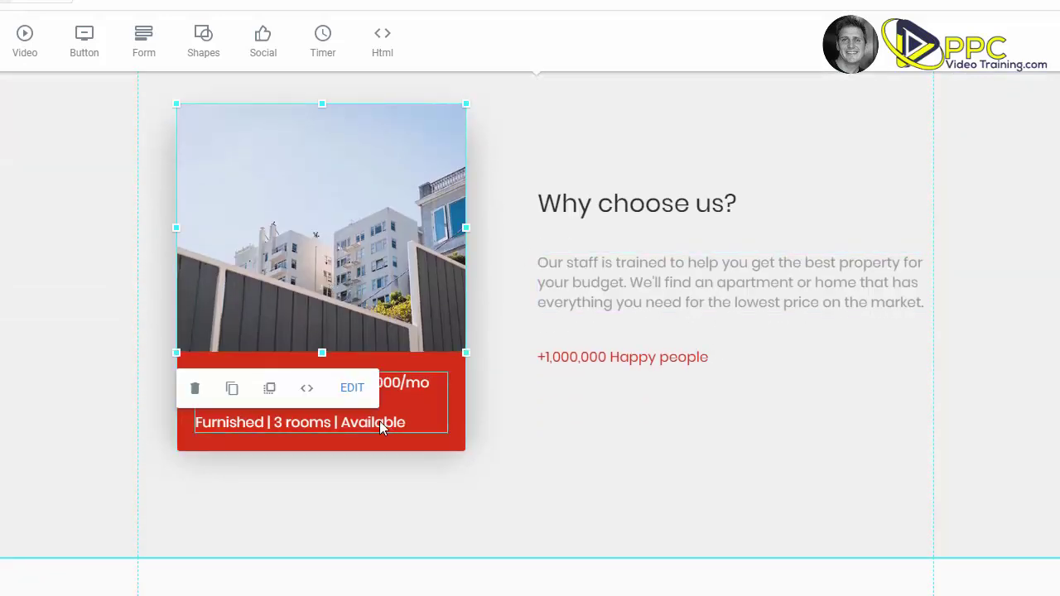
pyautogui.scroll(-5, 596, 431)
pyautogui.scroll(-2, 584, 460)
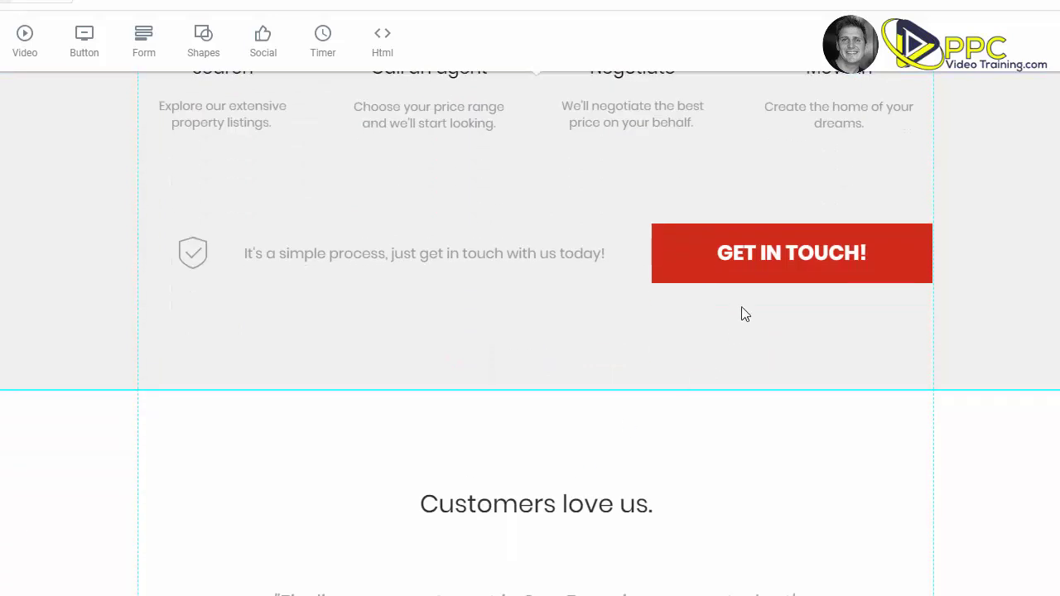
# Check the lower GET IN TOUCH button's link options unchanged, then return to the top.
pyautogui.click(685, 257)
pyautogui.click(781, 190)
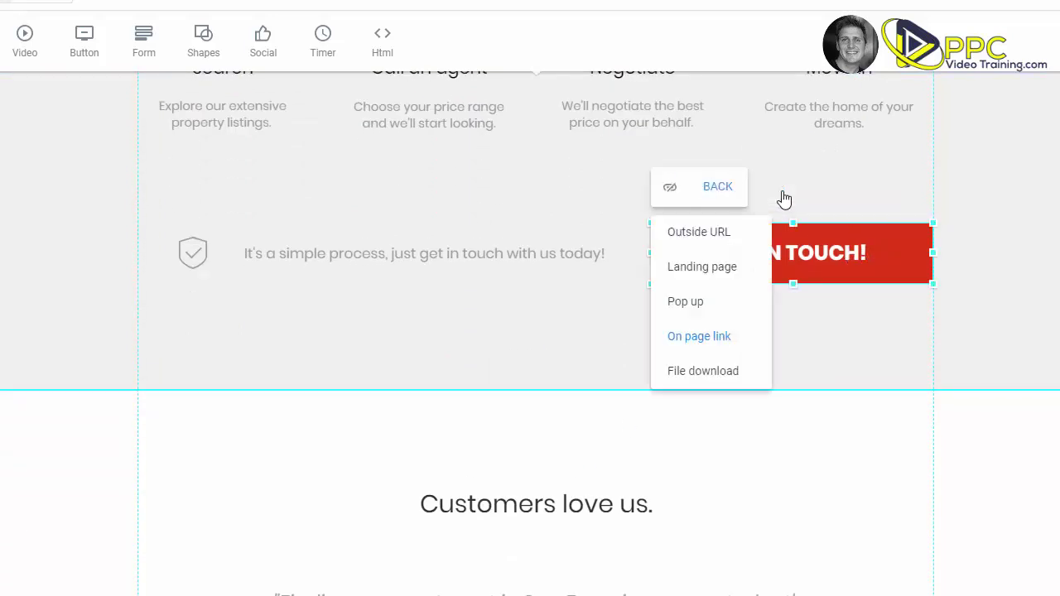
pyautogui.click(530, 326)
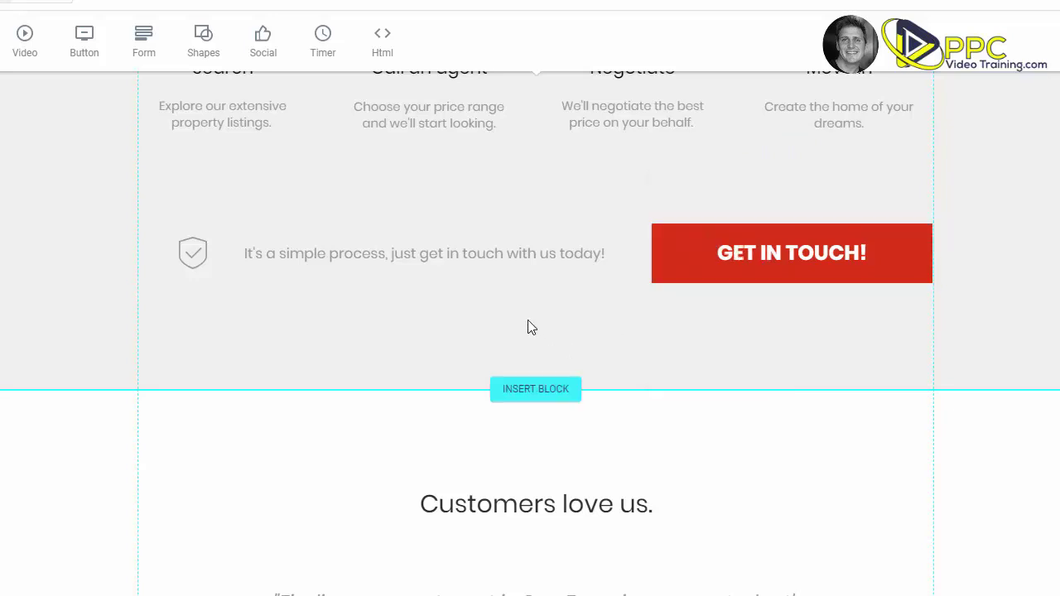
pyautogui.scroll(8, 530, 326)
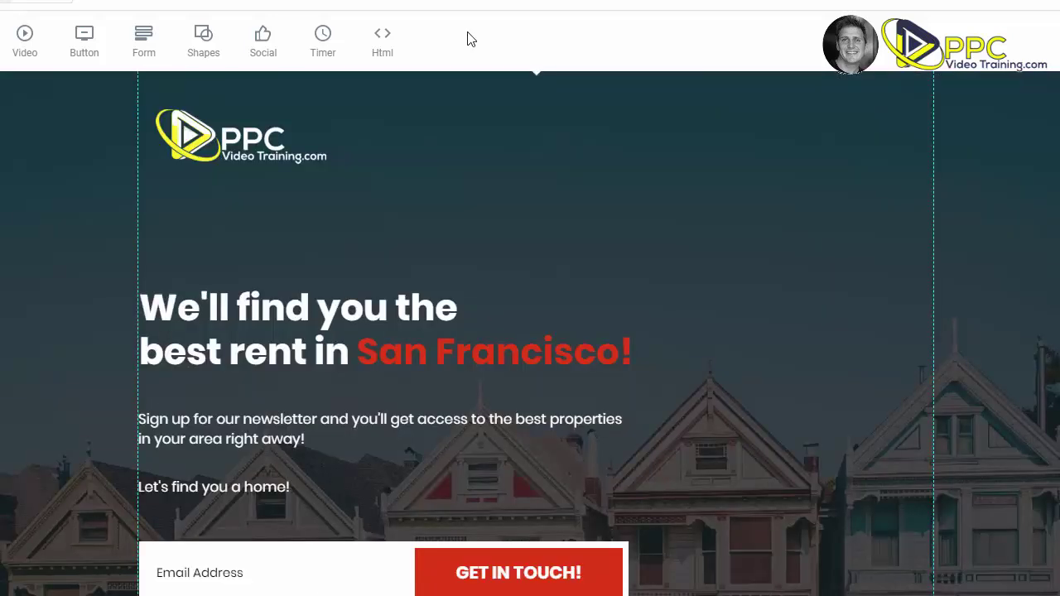